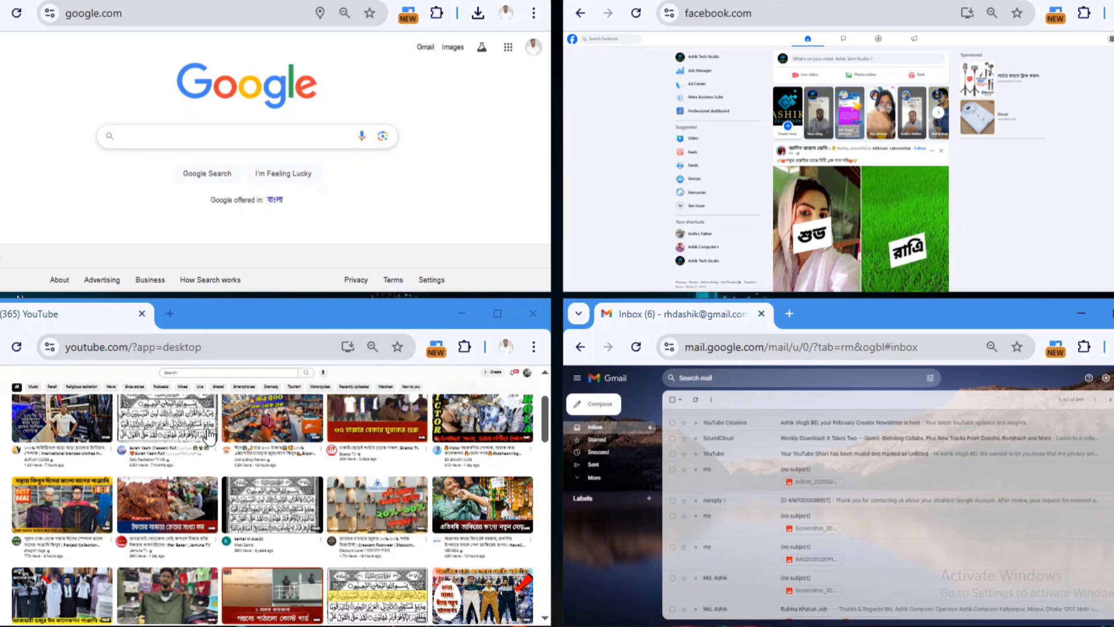
# Browse the YouTube, Facebook and Gmail pages in their separate split-screen windows
pyautogui.scroll(-3, 198, 441)
pyautogui.scroll(3, 200, 447)
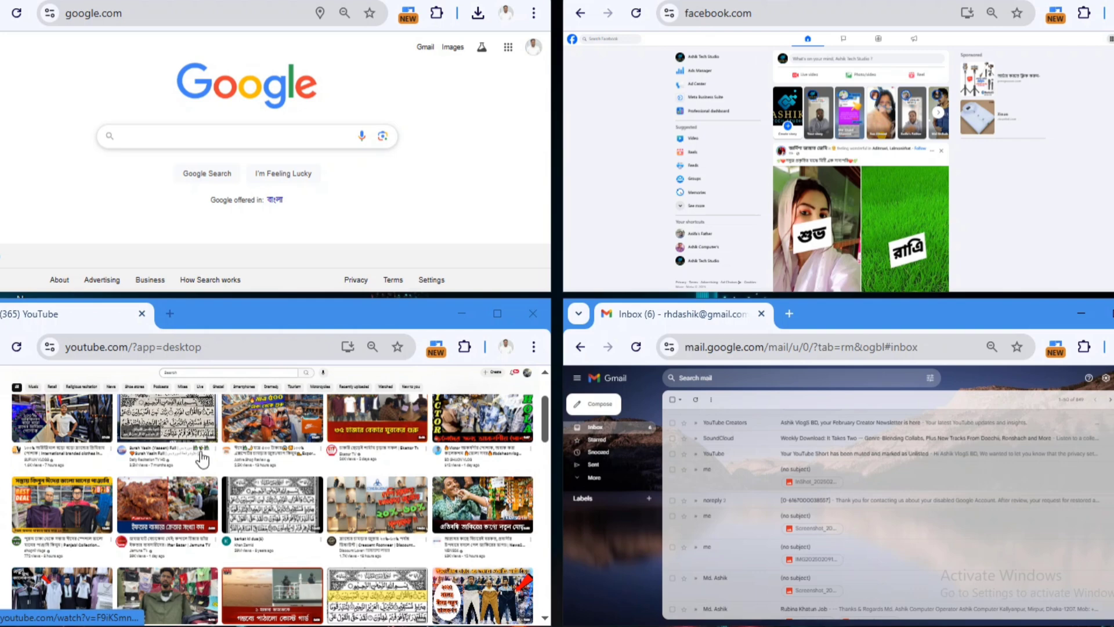
pyautogui.scroll(-3, 200, 451)
pyautogui.scroll(-3, 961, 226)
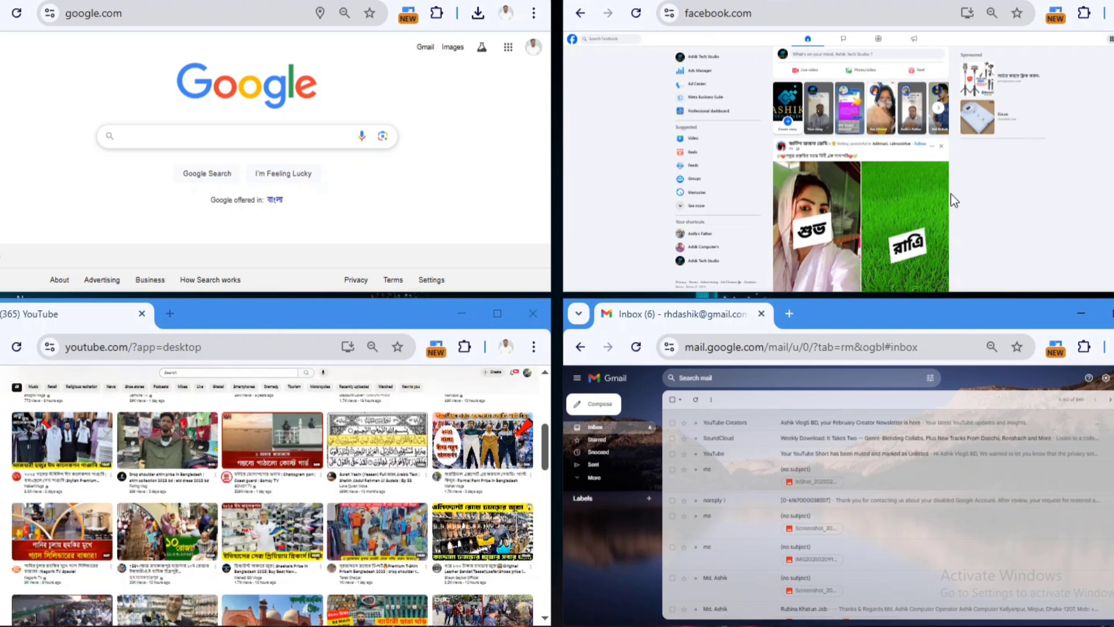
pyautogui.scroll(-1, 875, 542)
pyautogui.scroll(-5, 875, 542)
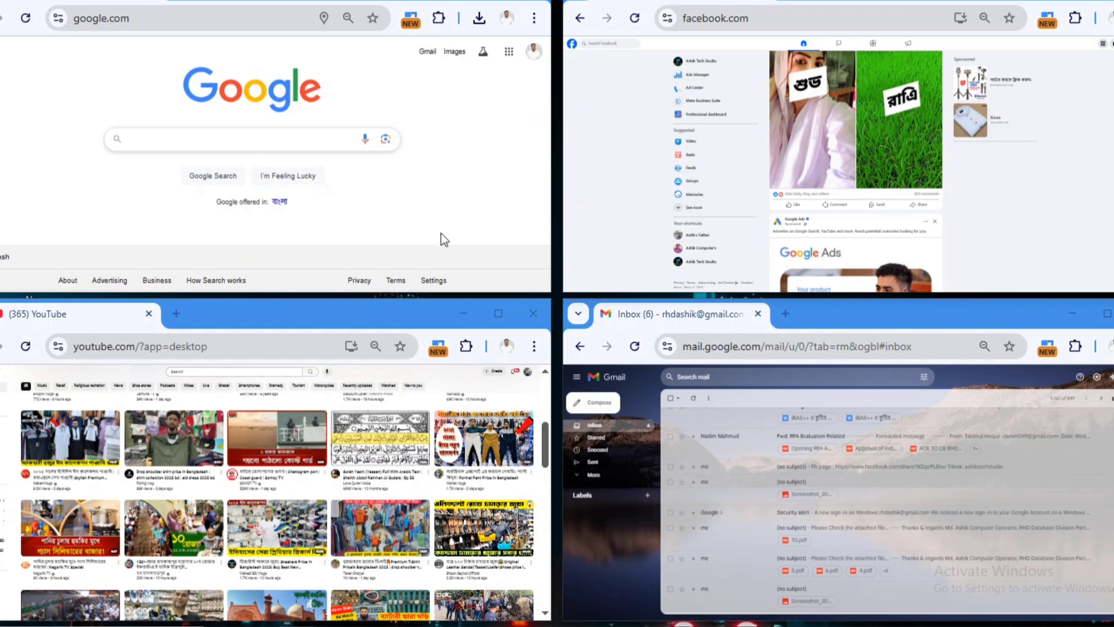
# Unpin the Tab Resize extension, remove it from Chrome with abuse reporting selected, and close the resulting web store page
pyautogui.click(439, 22)
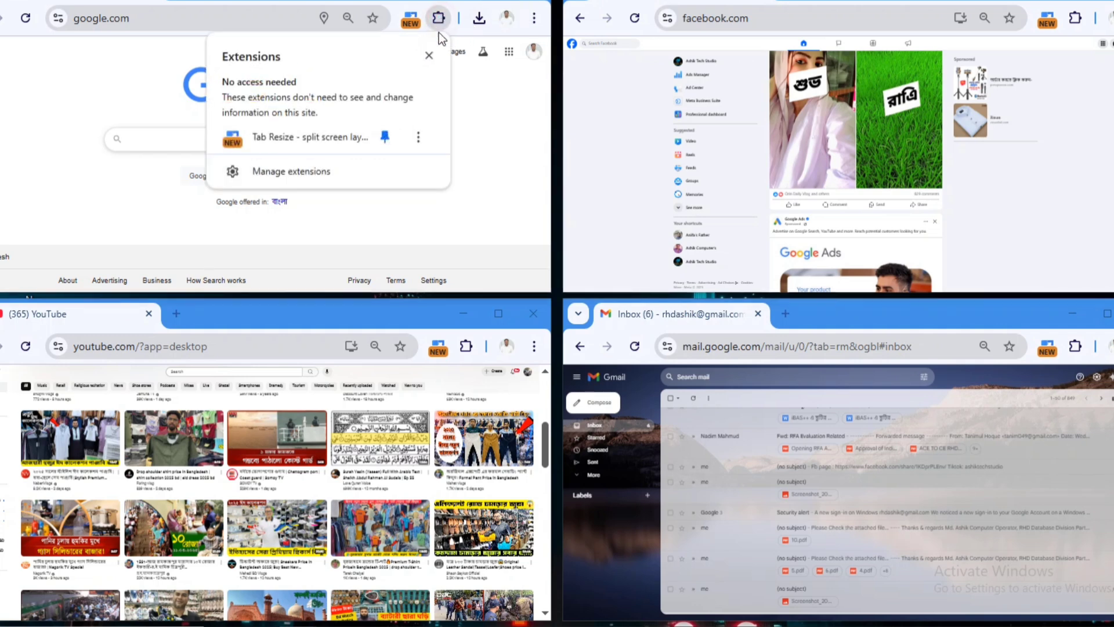
pyautogui.click(385, 137)
pyautogui.click(418, 137)
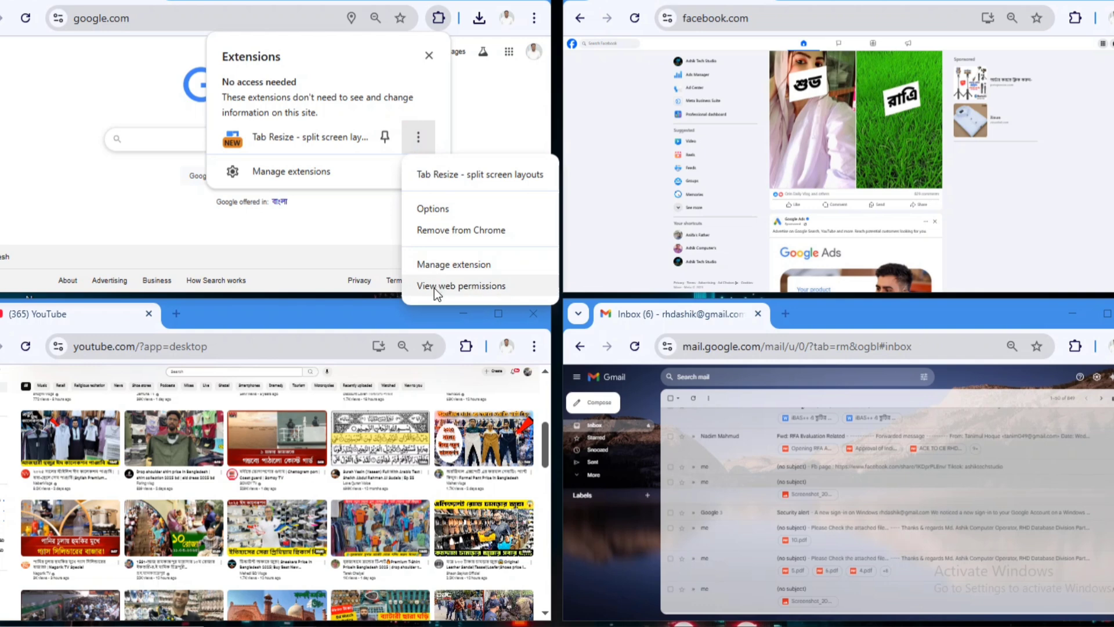
pyautogui.click(444, 233)
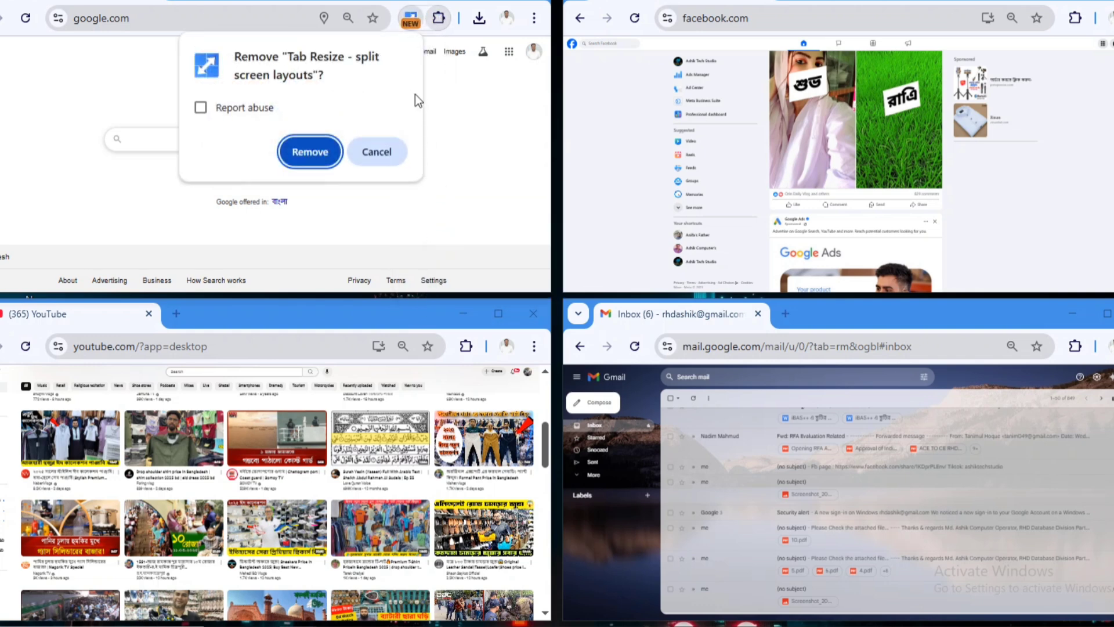
pyautogui.click(222, 107)
pyautogui.click(302, 153)
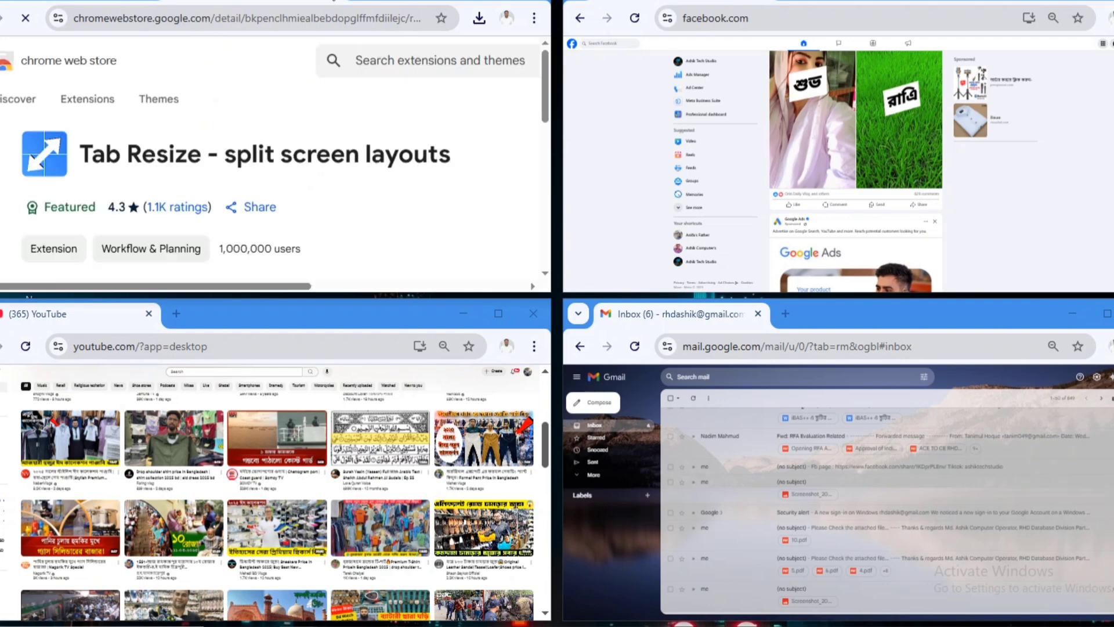
pyautogui.hotkey('ctrl', 'w')
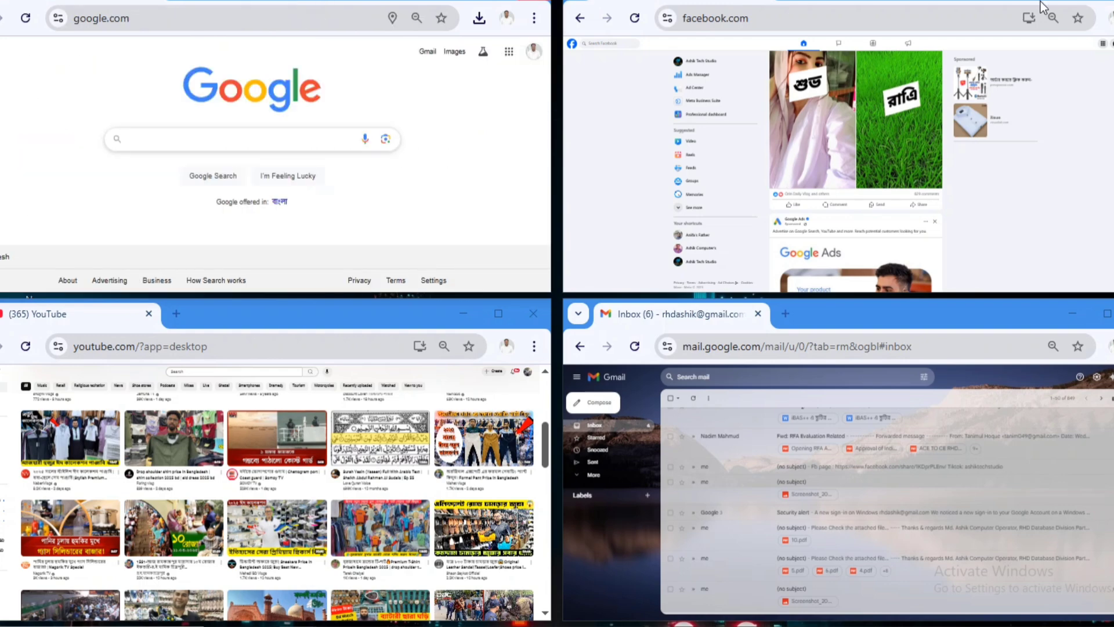
# Close the Facebook, Gmail and YouTube windows and maximize the remaining Google window
pyautogui.hotkey('ctrl', 'w')
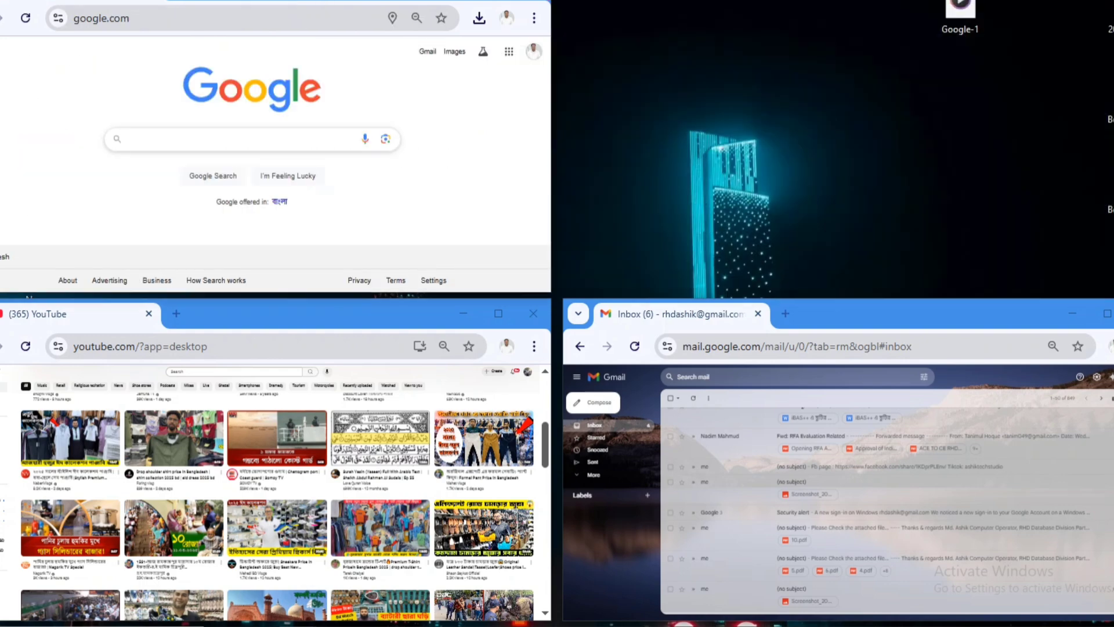
pyautogui.click(758, 314)
pyautogui.click(533, 313)
pyautogui.doubleClick(503, 2)
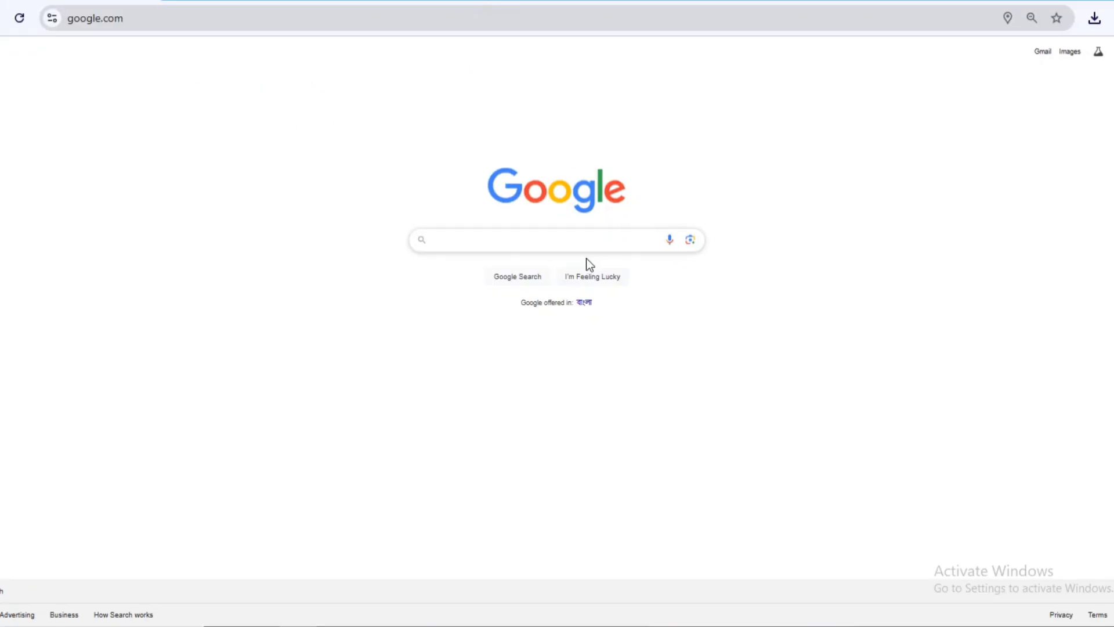
# Search Google for "tab resize" and load the Chrome Web Store page of Tab Resize - split screen layouts
pyautogui.hotkey('ctrl', '+')
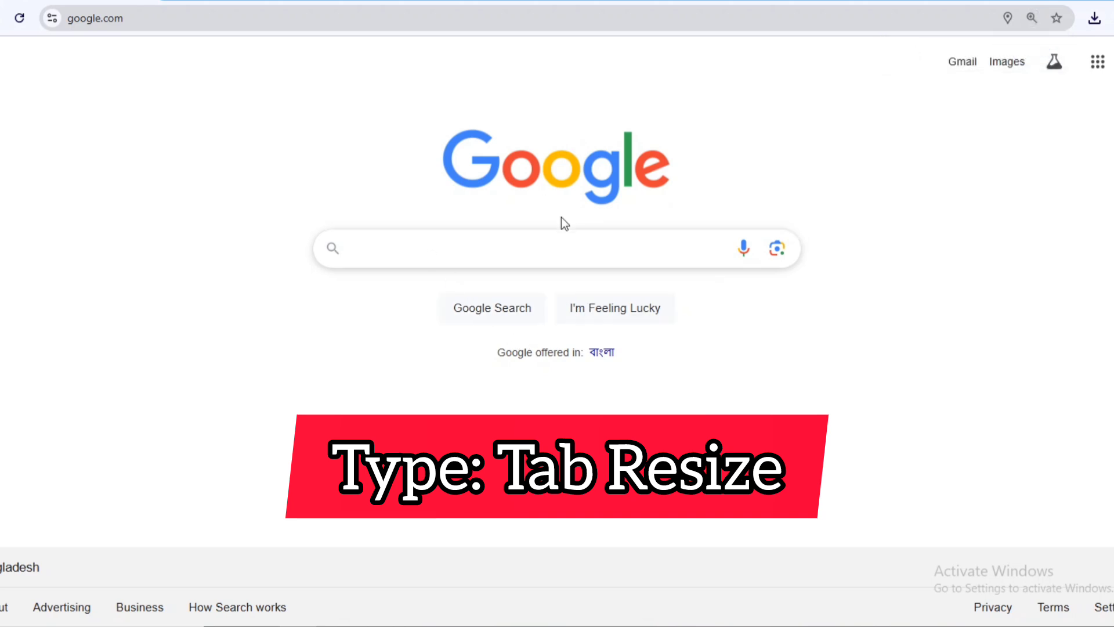
pyautogui.click(443, 257)
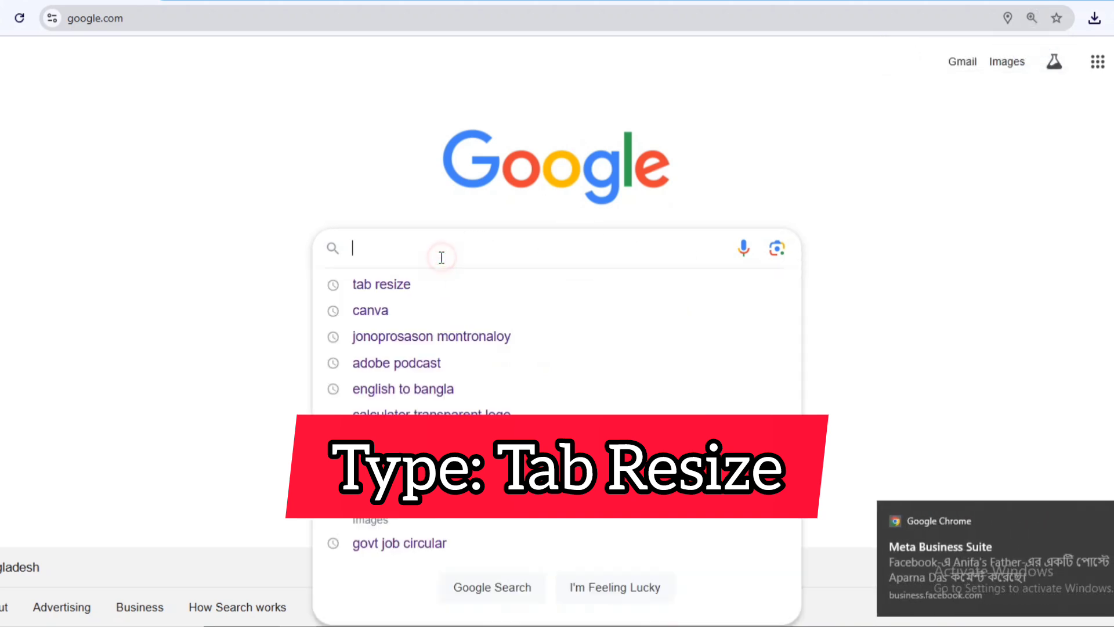
pyautogui.click(406, 283)
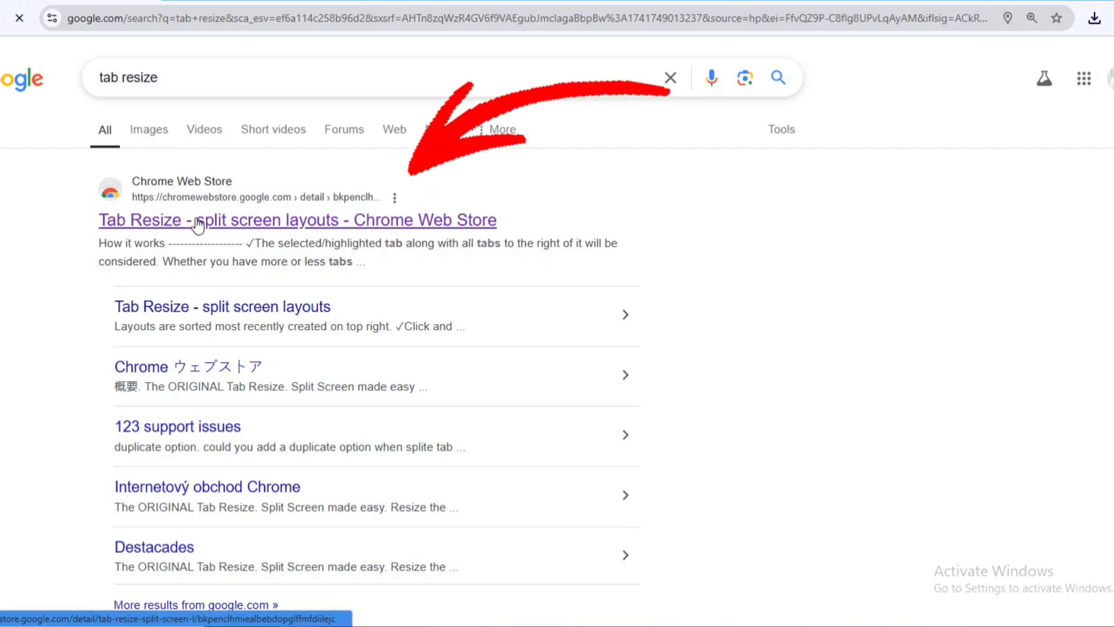
pyautogui.click(304, 225)
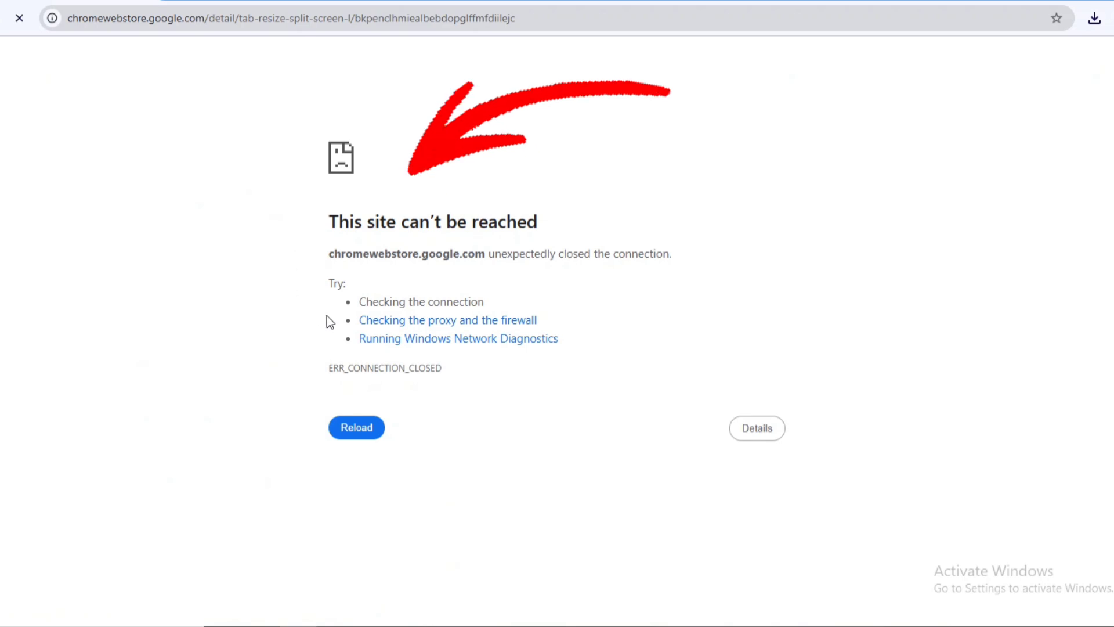
pyautogui.click(364, 428)
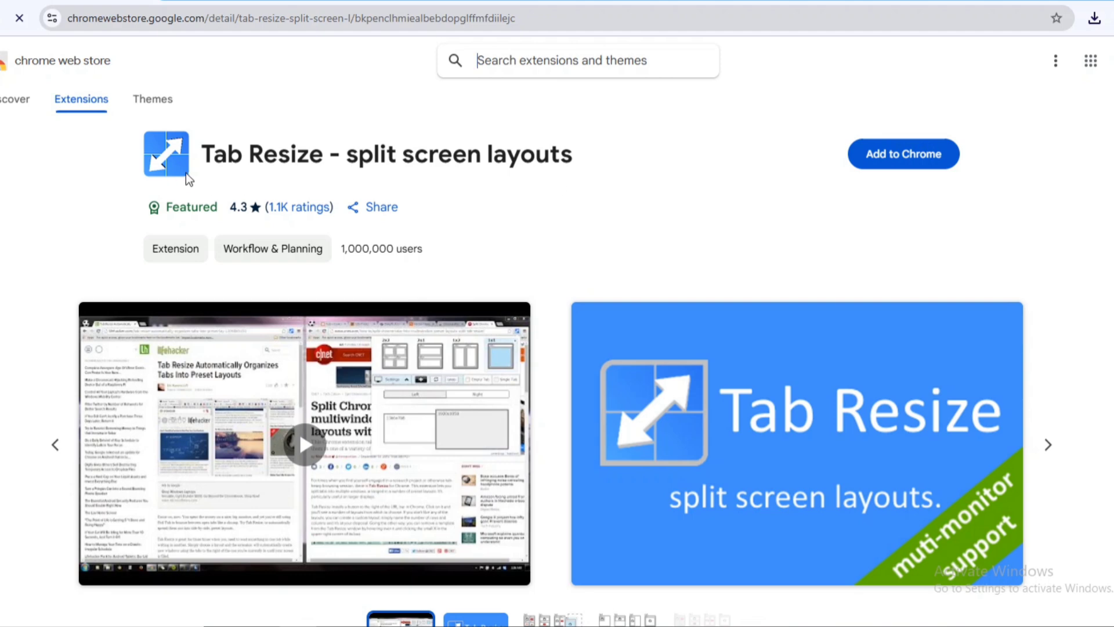
# Add the Tab Resize - split screen layouts extension to Chrome and approve its installation
pyautogui.moveTo(207, 156); pyautogui.dragTo(588, 166)
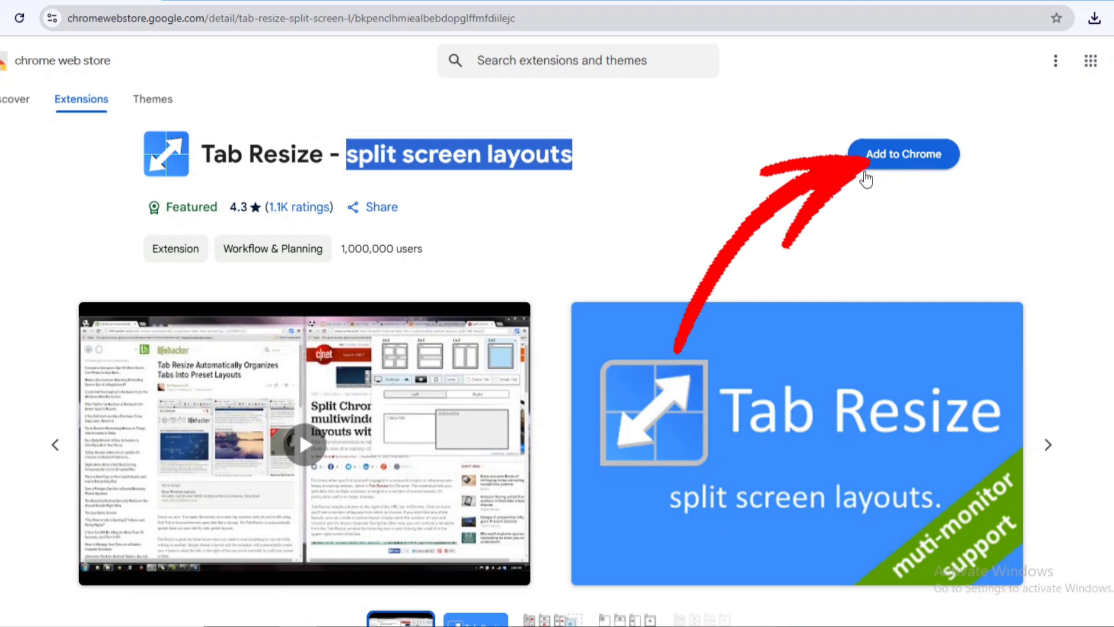
pyautogui.click(917, 154)
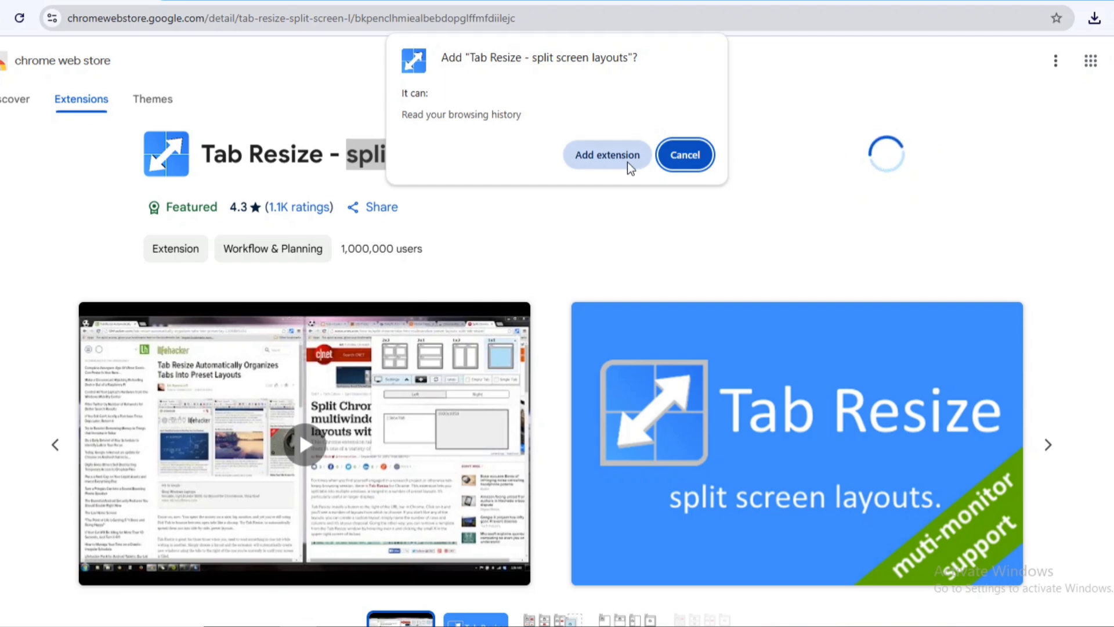
pyautogui.click(608, 163)
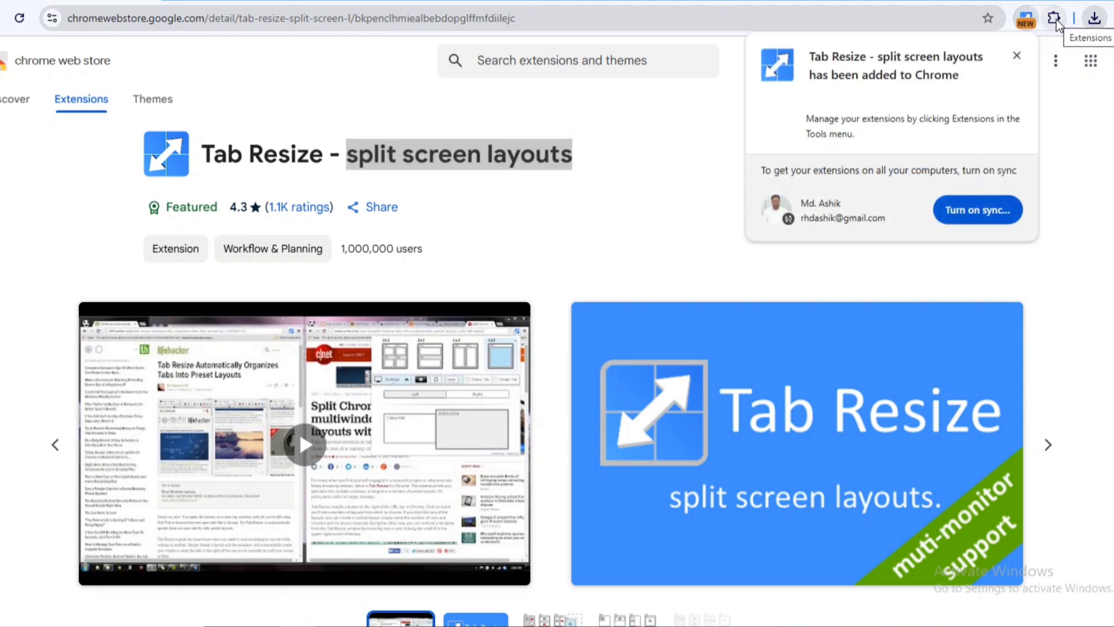
# Pin the Tab Resize extension in Chrome
pyautogui.click(1055, 20)
pyautogui.click(1055, 20)
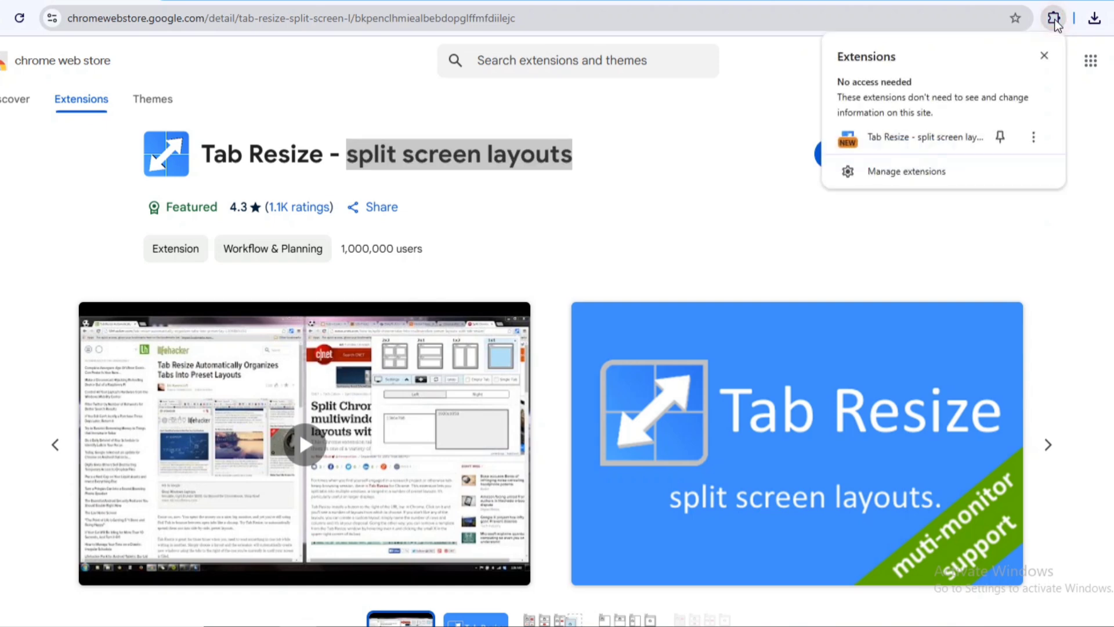
pyautogui.click(1002, 139)
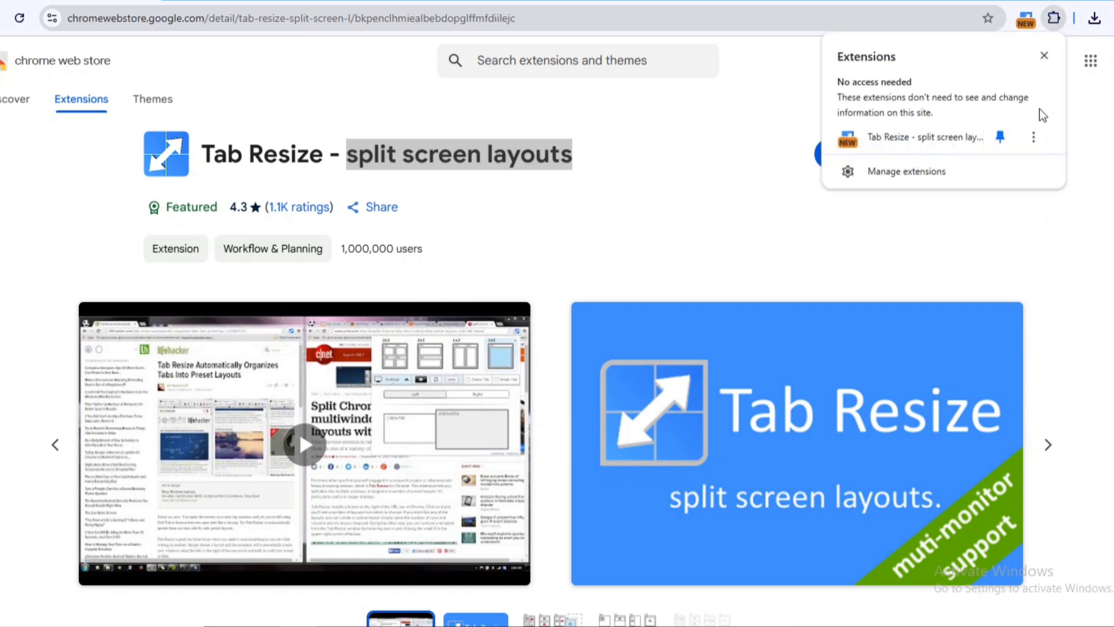
# Open Tab Resize, accept its introductory notices and split the screen with the 2x2 layout
pyautogui.click(916, 146)
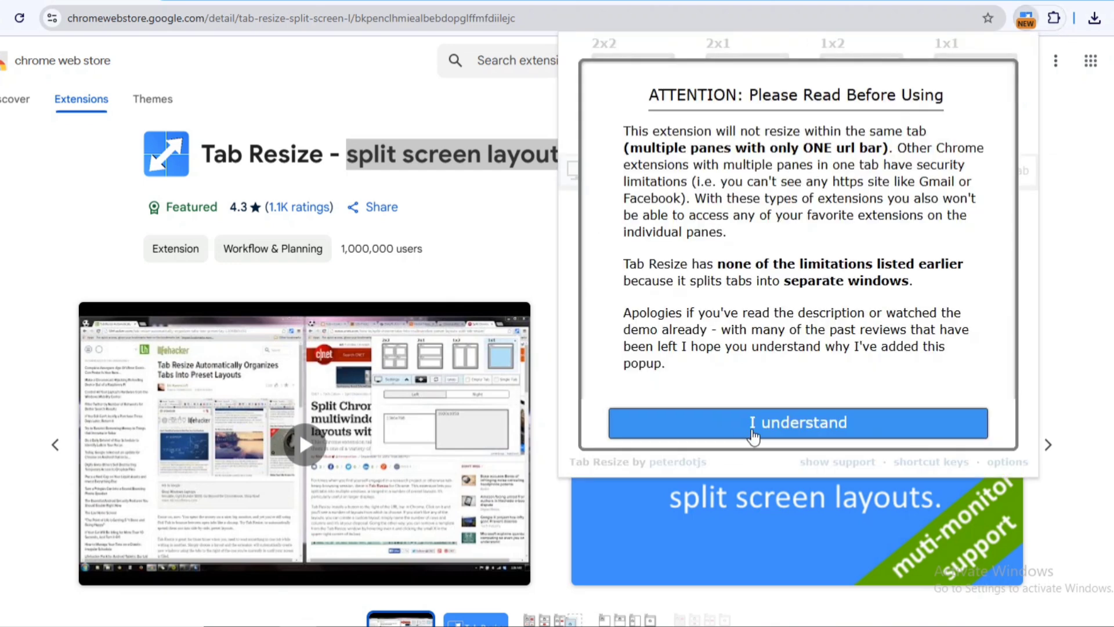
pyautogui.click(783, 430)
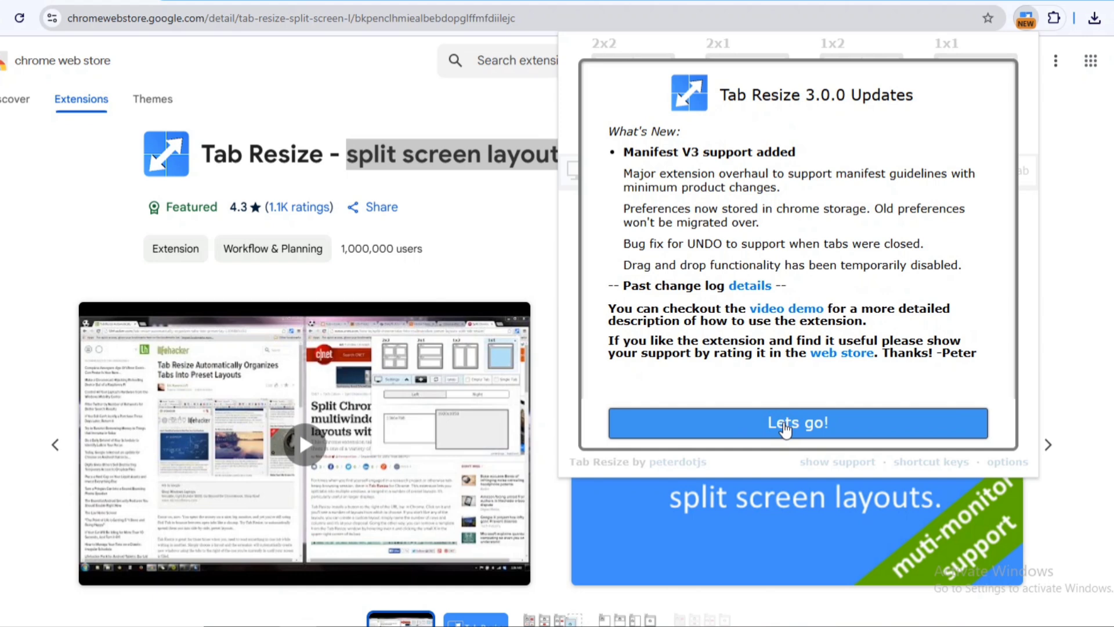
pyautogui.click(785, 427)
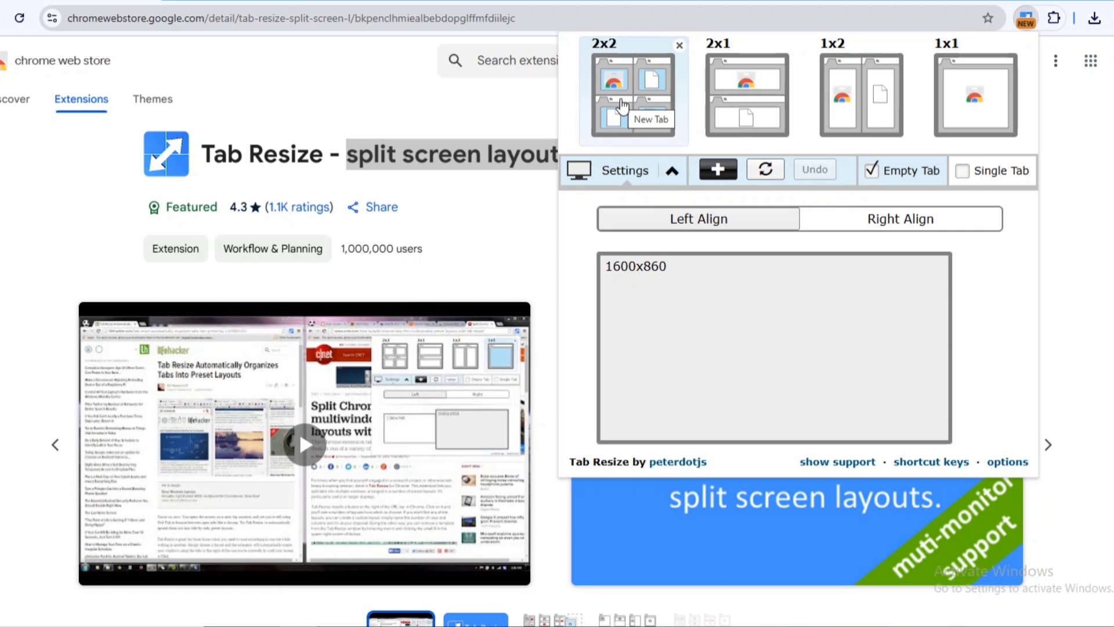
pyautogui.click(622, 105)
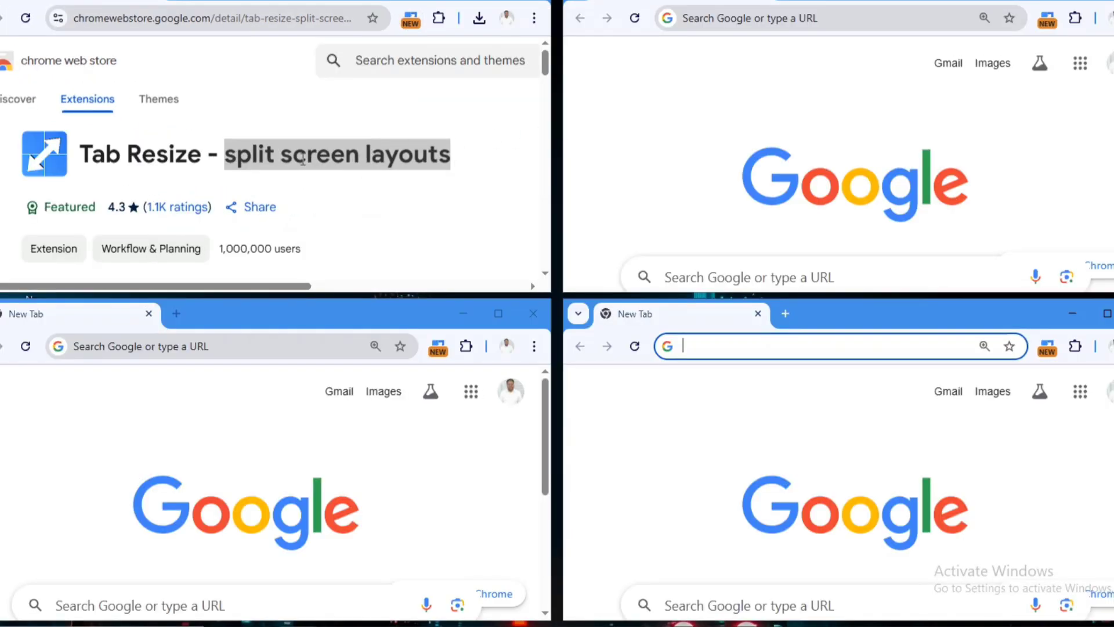
# Open a new tab in the window showing the Chrome Web Store page and look over its start page
pyautogui.hotkey('ctrl', 't')
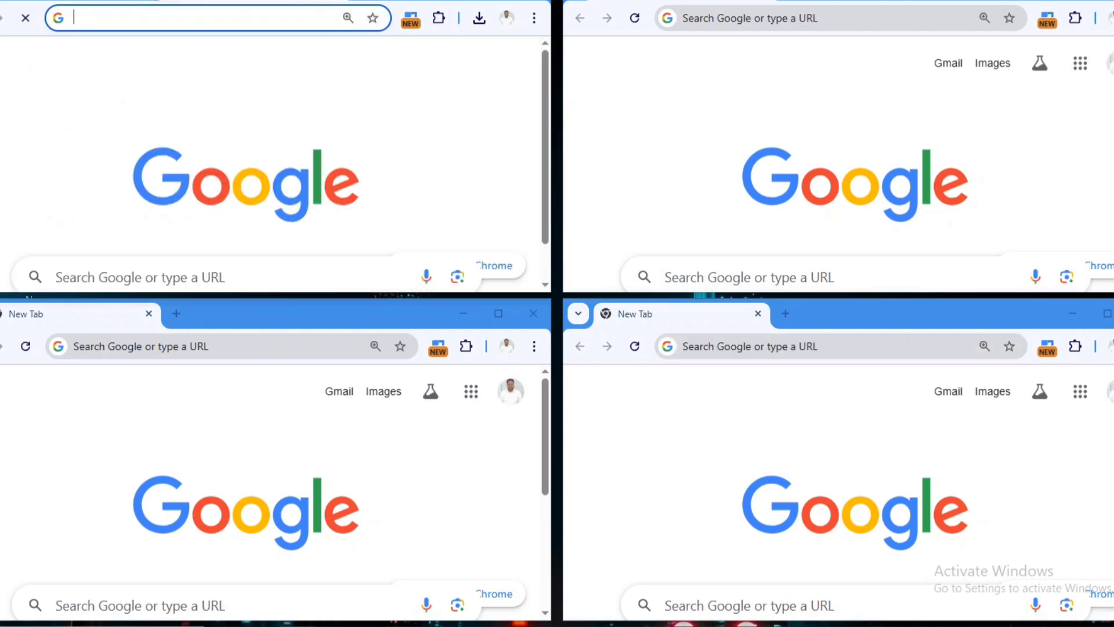
pyautogui.scroll(-3, 166, 141)
pyautogui.scroll(3, 166, 140)
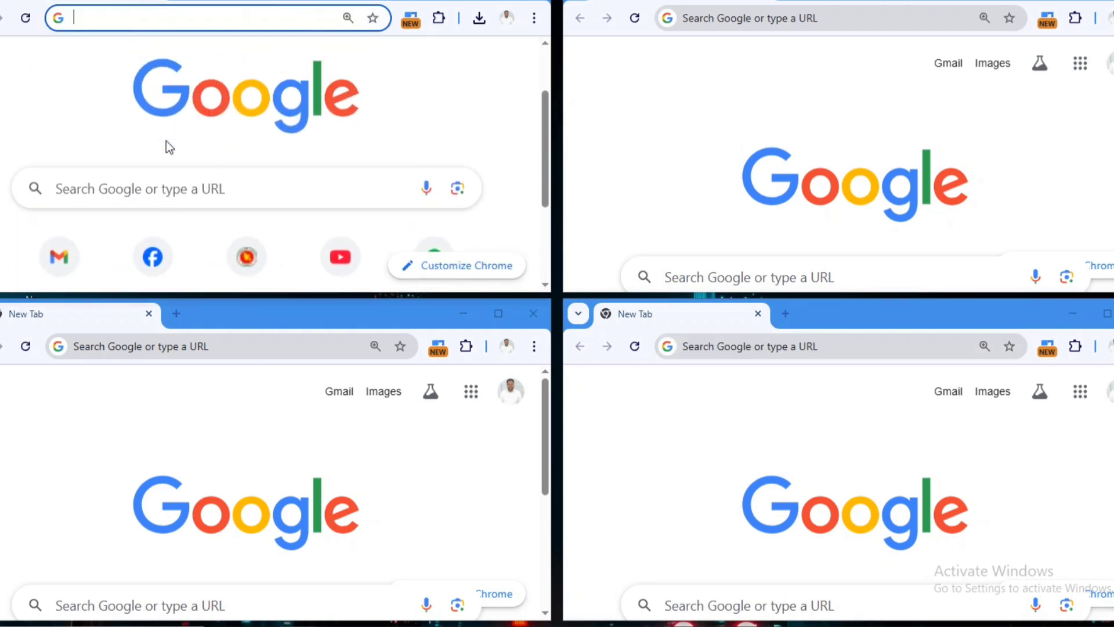
# Load Facebook, YouTube and Gmail in the three other split windows, one site per window
pyautogui.scroll(-3, 729, 194)
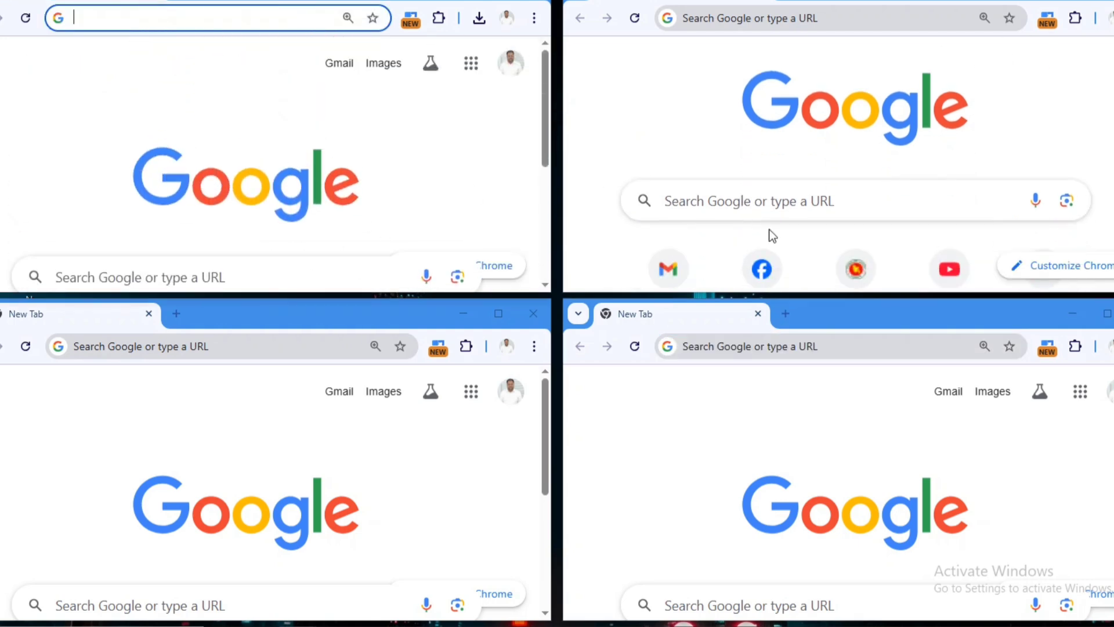
pyautogui.click(761, 271)
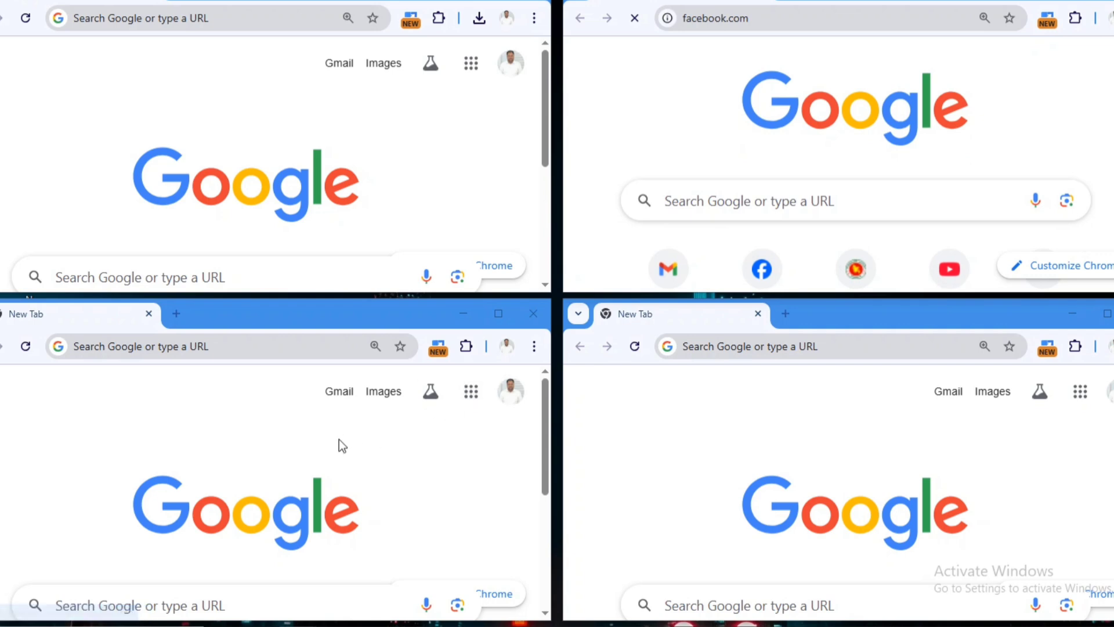
pyautogui.scroll(-3, 322, 443)
pyautogui.click(344, 540)
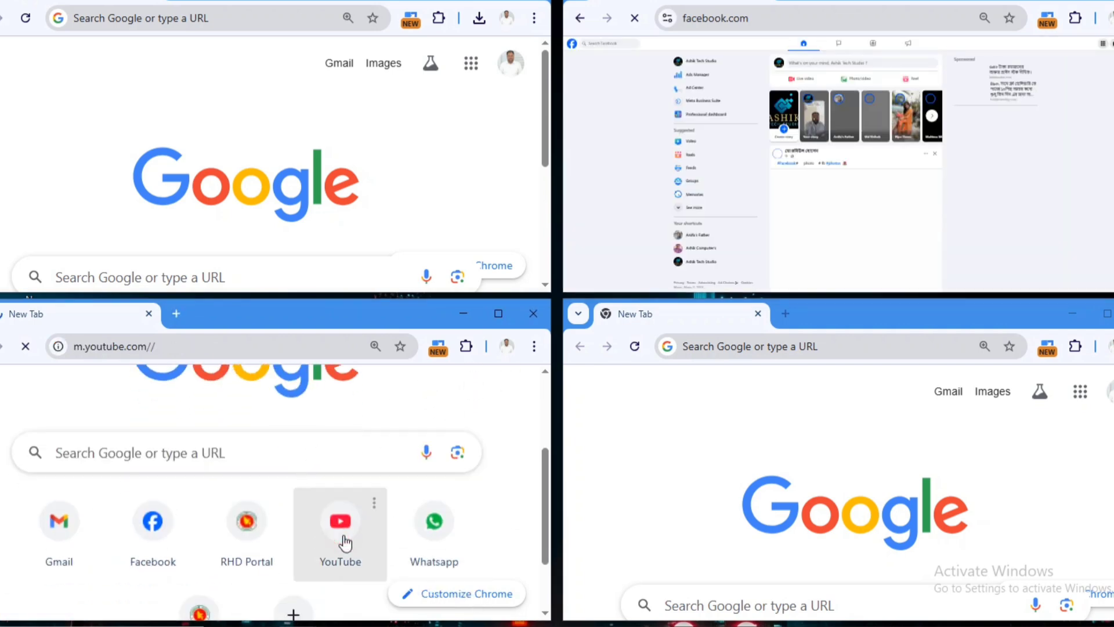
pyautogui.scroll(-3, 1097, 530)
pyautogui.scroll(-2, 1063, 487)
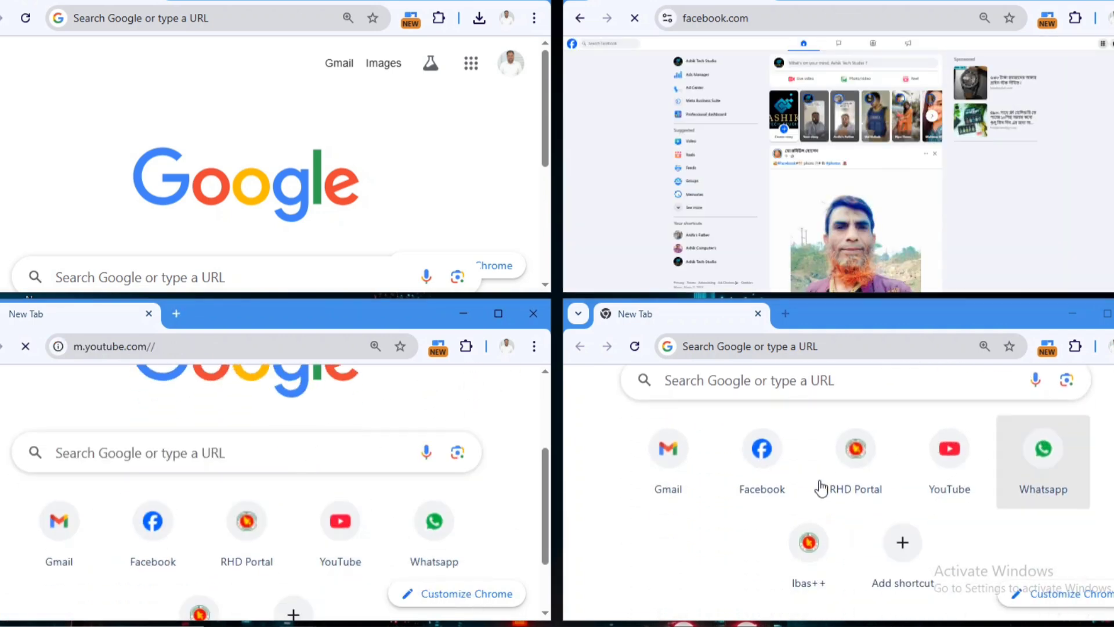
pyautogui.click(665, 458)
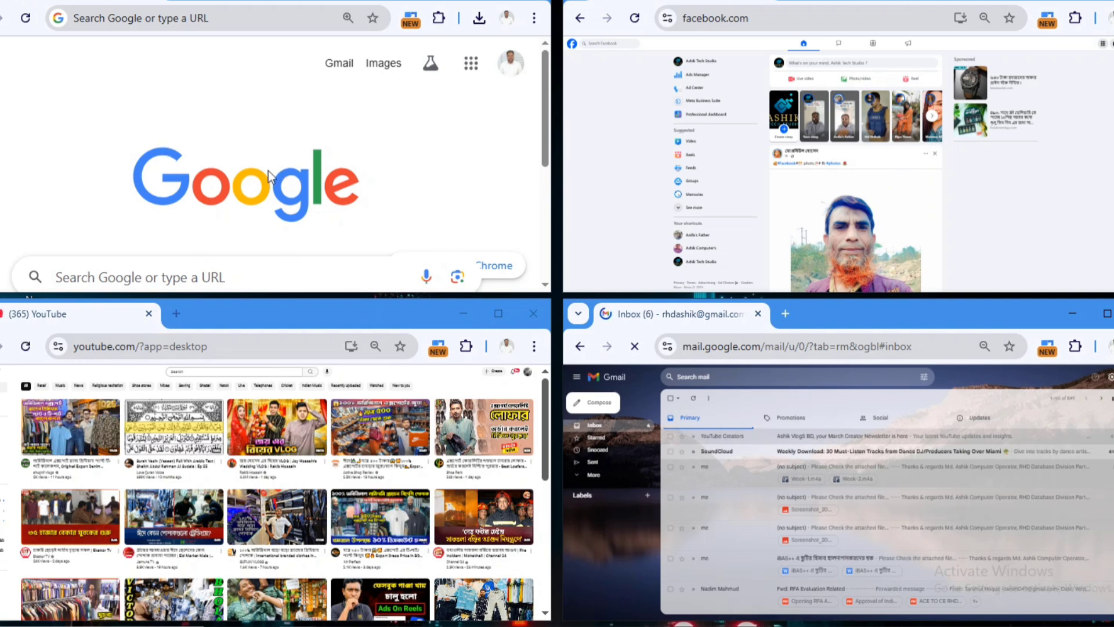
# Browse the Facebook feed, the YouTube page and the Gmail inbox to check that each split window works independently
pyautogui.scroll(-2, 845, 191)
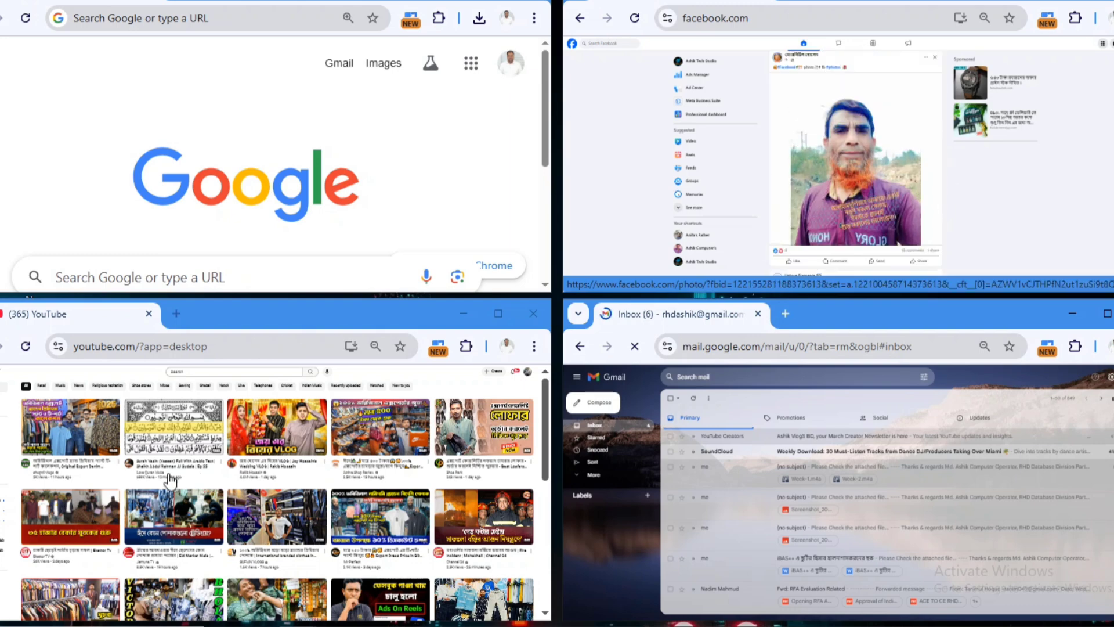
pyautogui.scroll(-3, 170, 479)
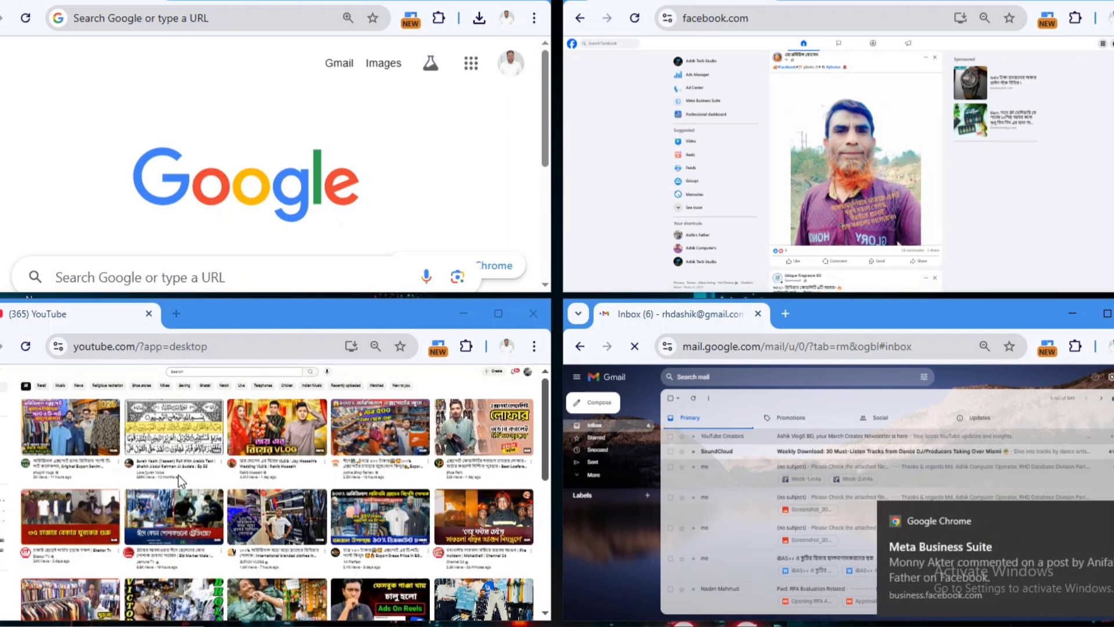
pyautogui.scroll(-5, 871, 499)
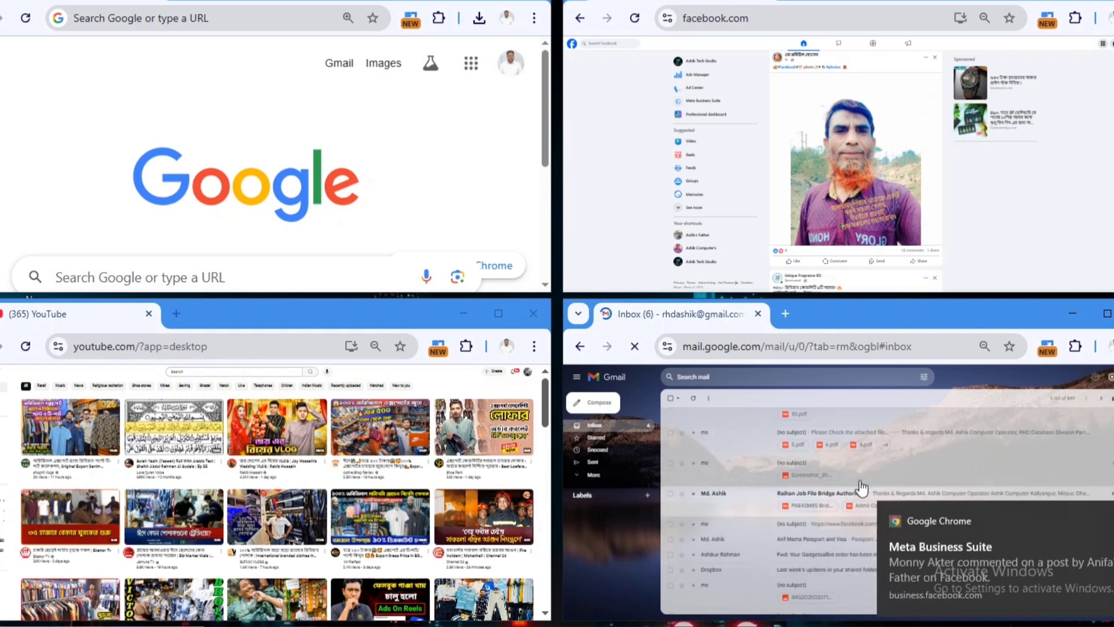
pyautogui.scroll(5, 862, 488)
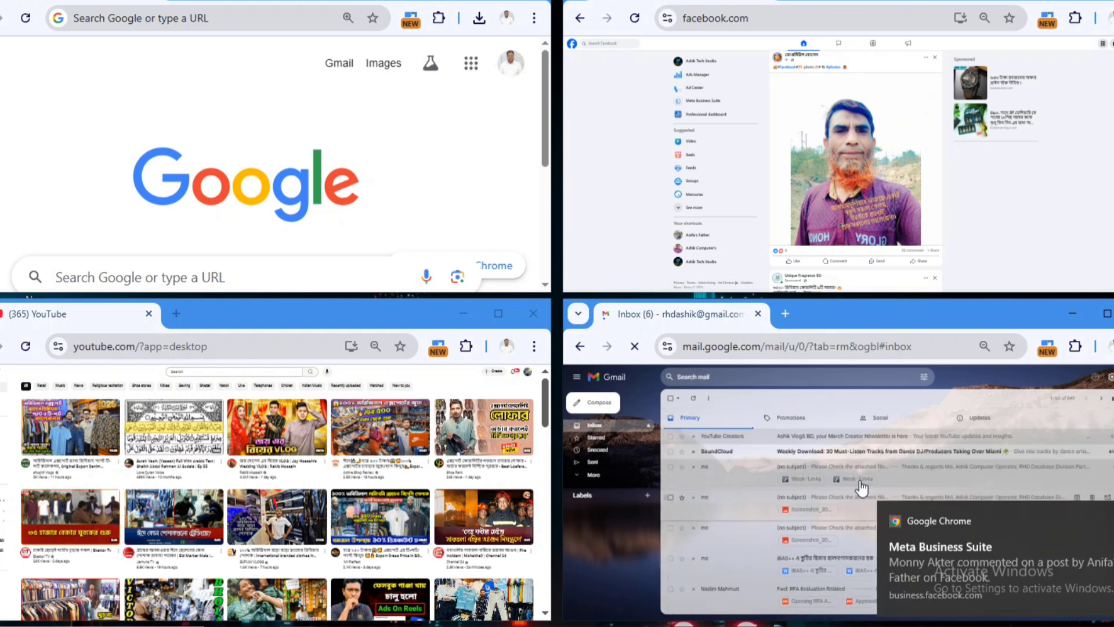